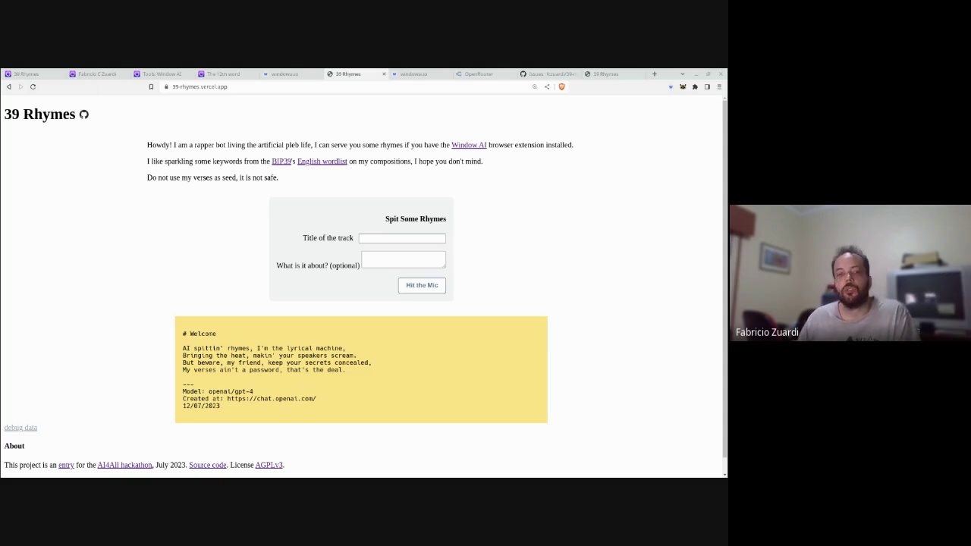
- Generate a rap titled 'Sunny Morning' on the topic 'being happy stacking satoshis'
left_click(406, 239)
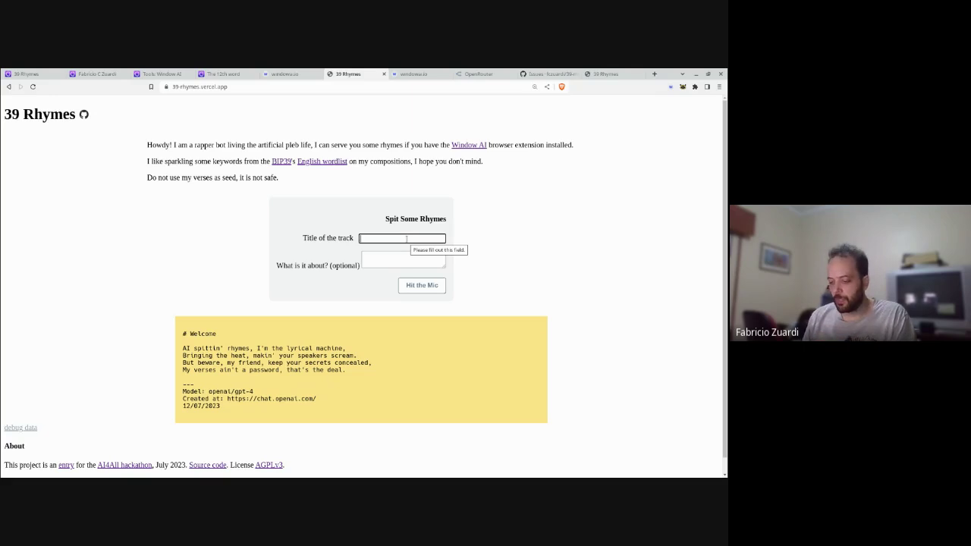
type("Sunn")
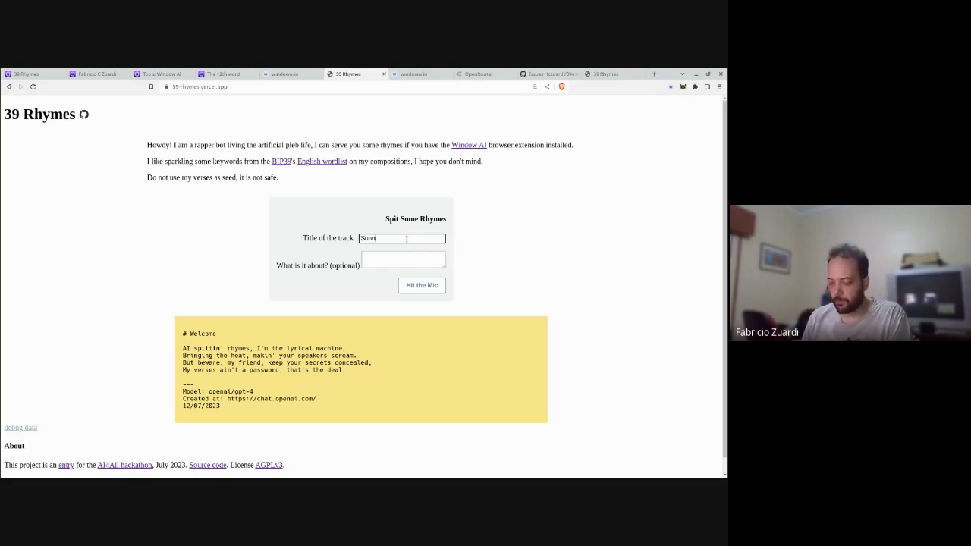
type("y Morning")
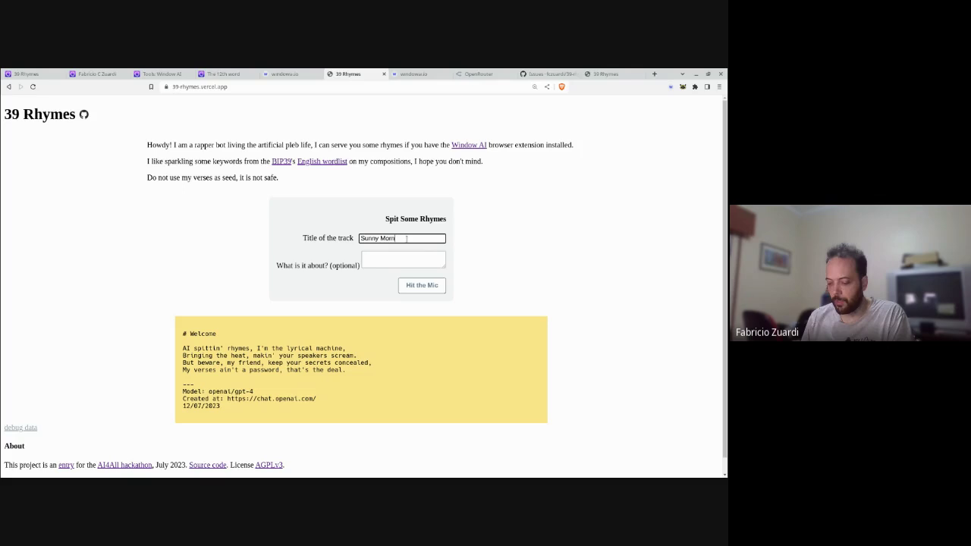
left_click(383, 256)
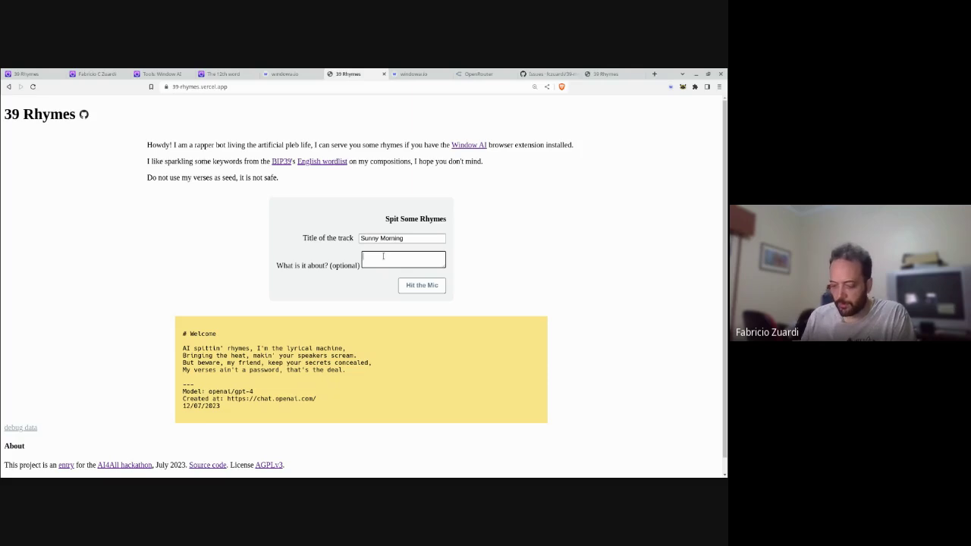
type("being happy")
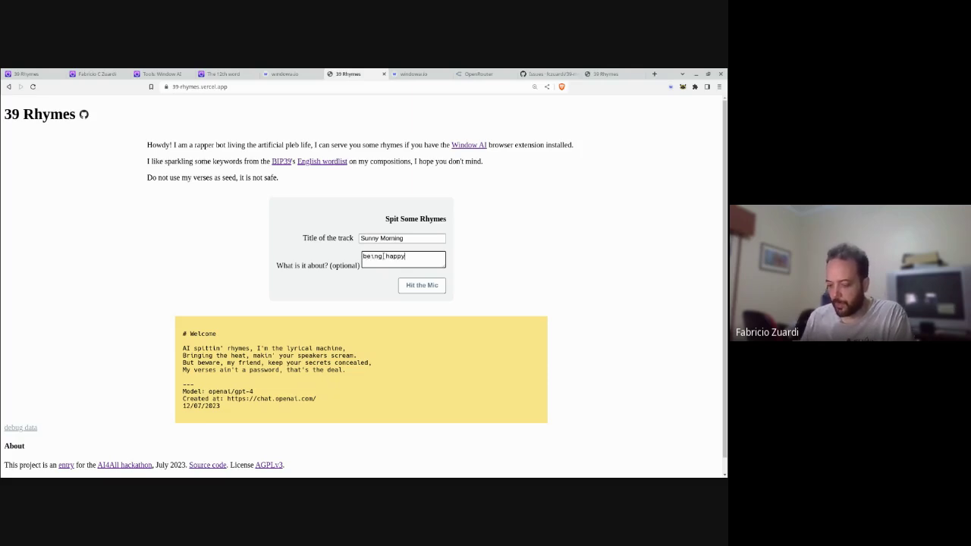
type(" stacking satos")
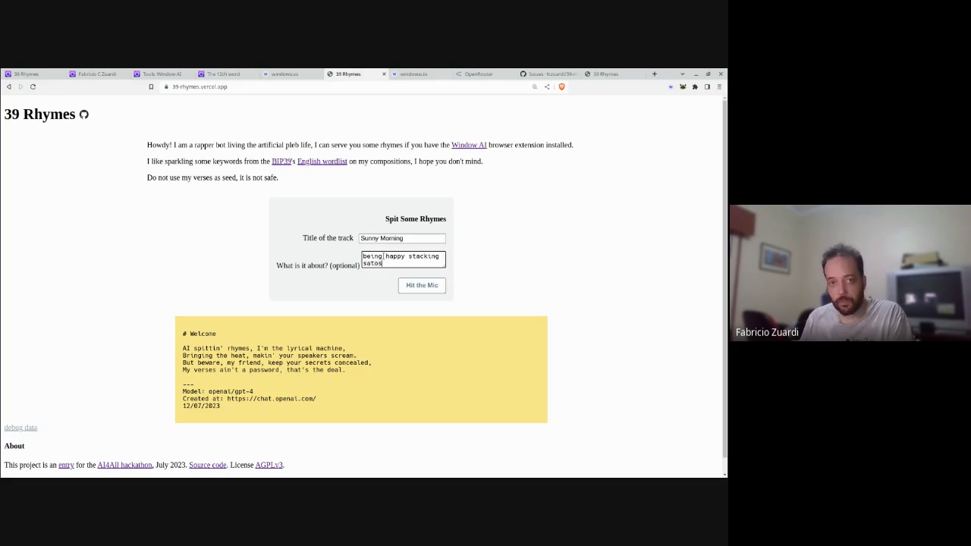
type("his")
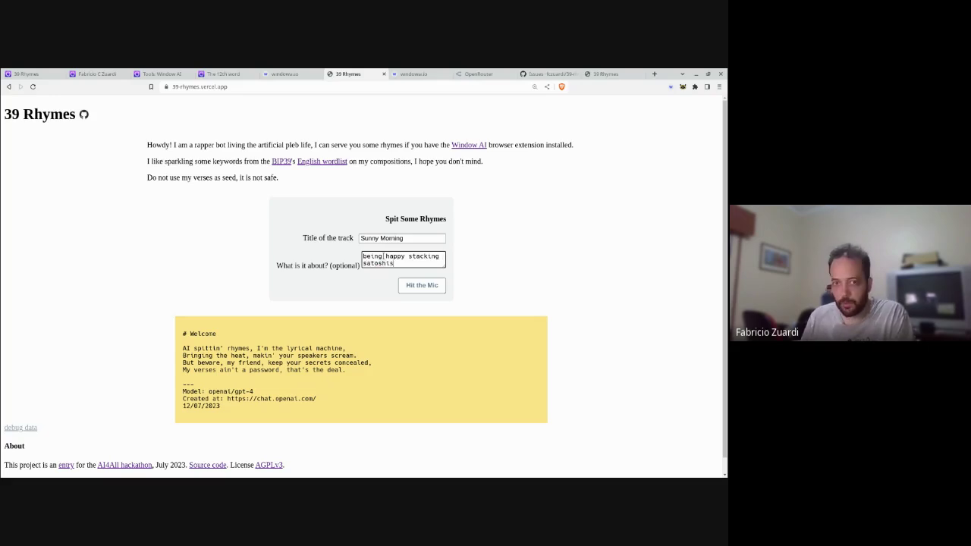
left_click(428, 286)
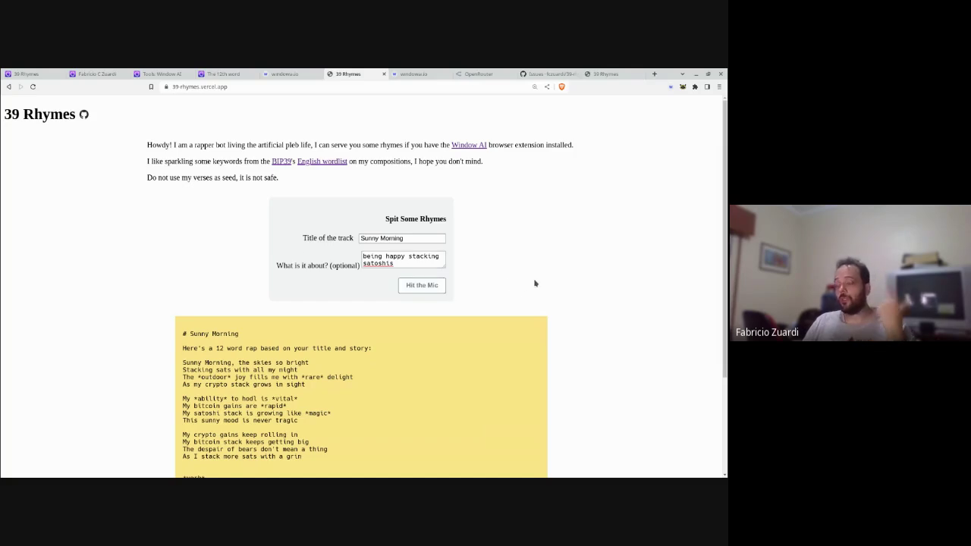
- Highlight the model credit anthropic/claude-instant-v1 beneath the generated Sunny Morning rap
scroll(531, 291, "down", 3)
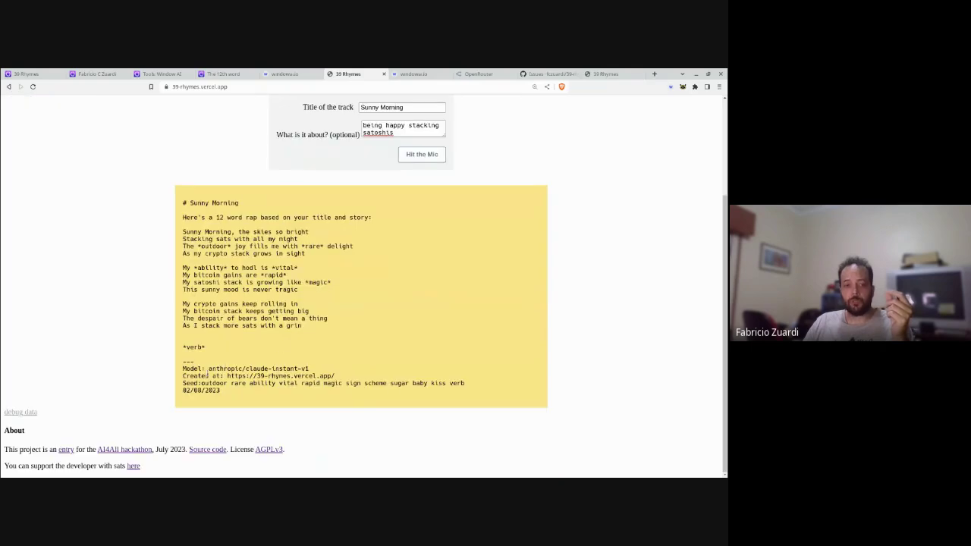
left_click_drag(213, 369, 322, 370)
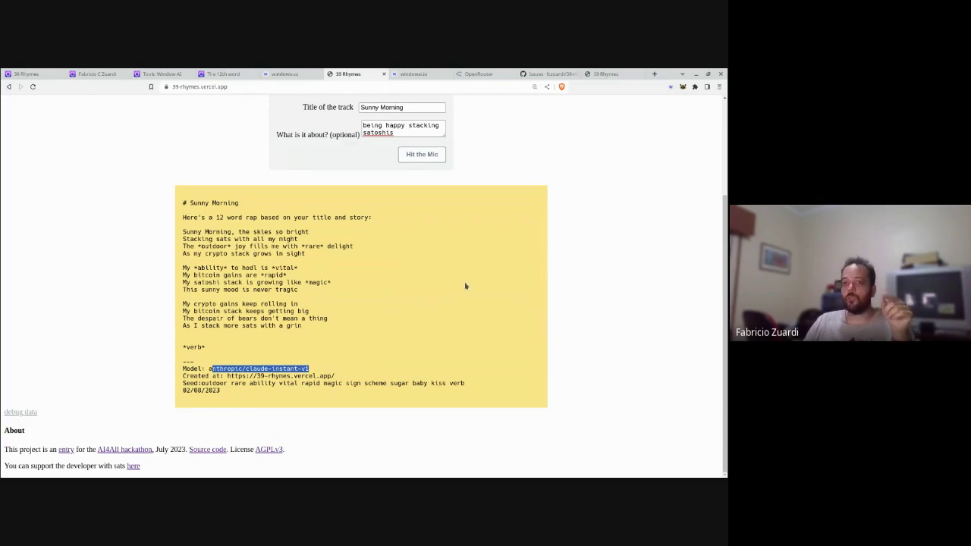
scroll(466, 286, "up", 2)
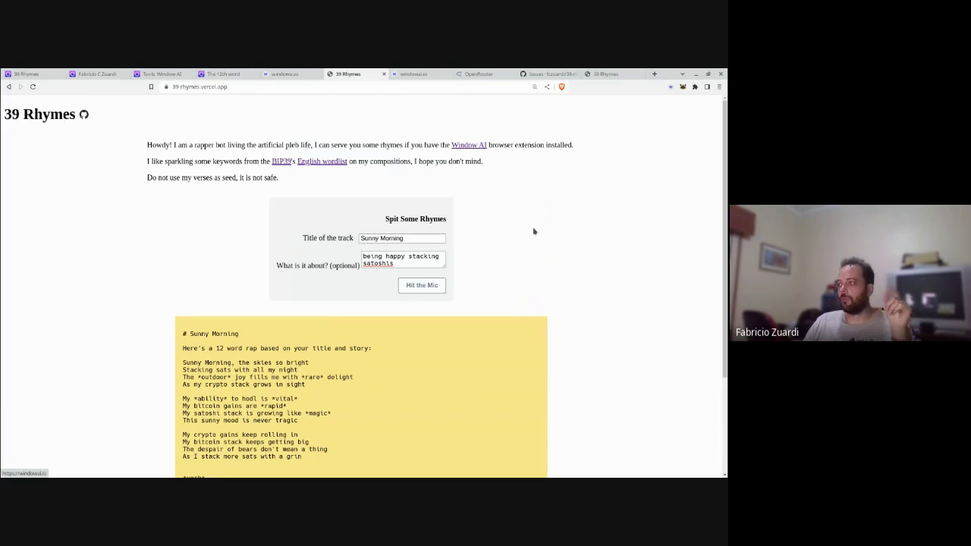
- Set OpenAI: GPT-3.5 Turbo as Window AI's default provider and close the popup
left_click(673, 89)
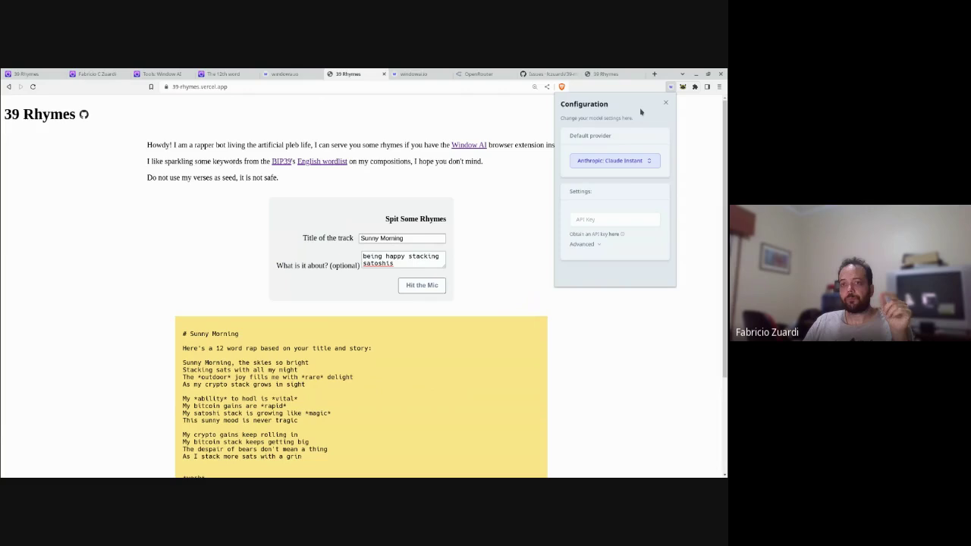
left_click(623, 164)
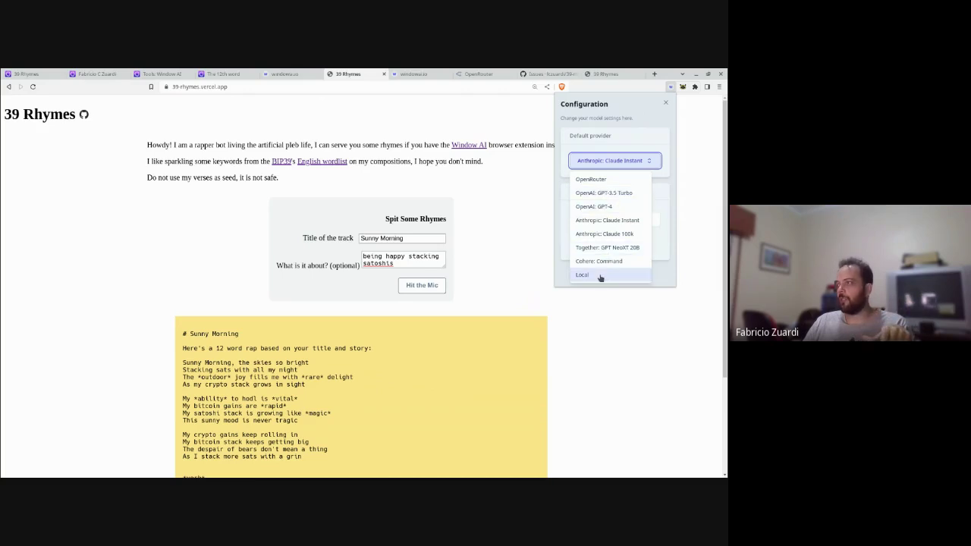
left_click(602, 195)
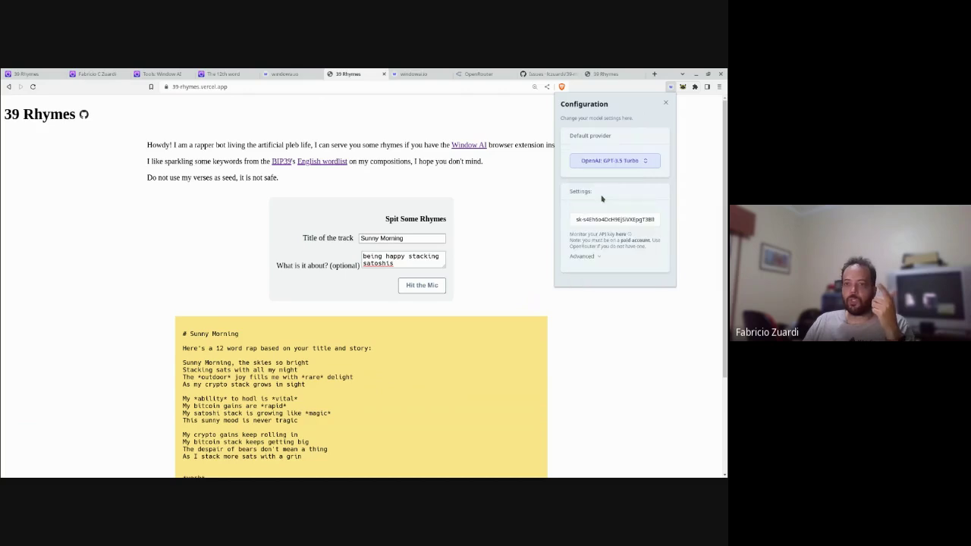
left_click(665, 104)
left_click(536, 197)
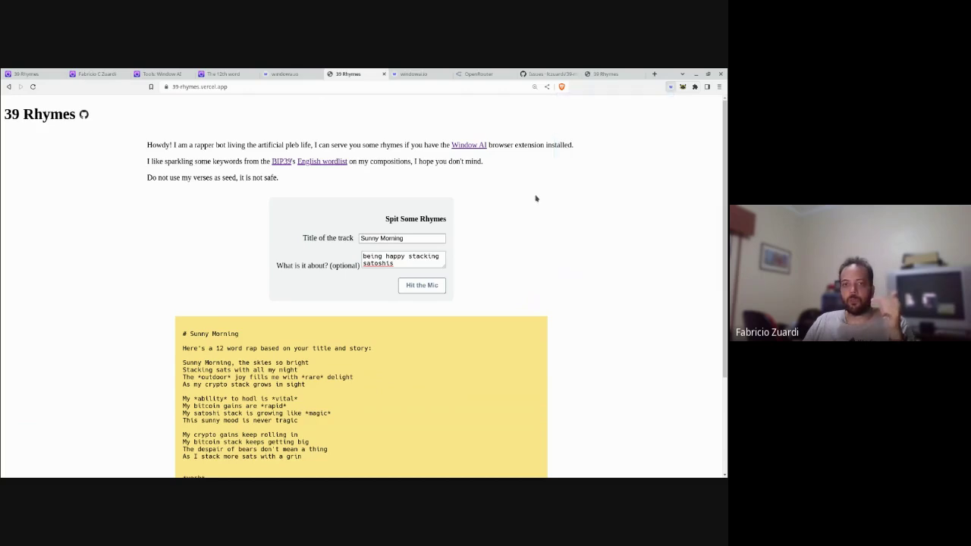
- Regenerate Sunny Morning with openai/gpt-3.5-turbo and highlight the wordlist and request debug text
left_click(441, 287)
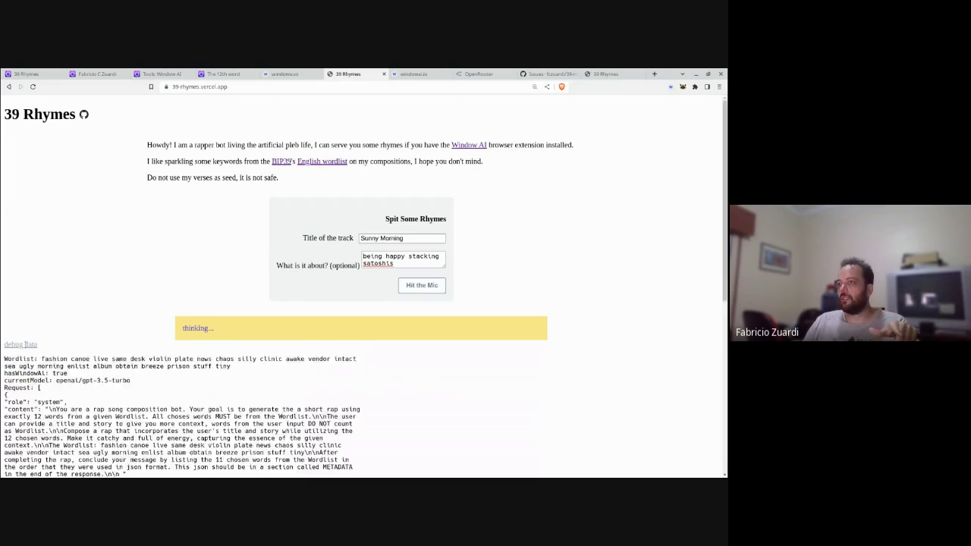
scroll(48, 353, "down", 4)
scroll(47, 353, "down", 5)
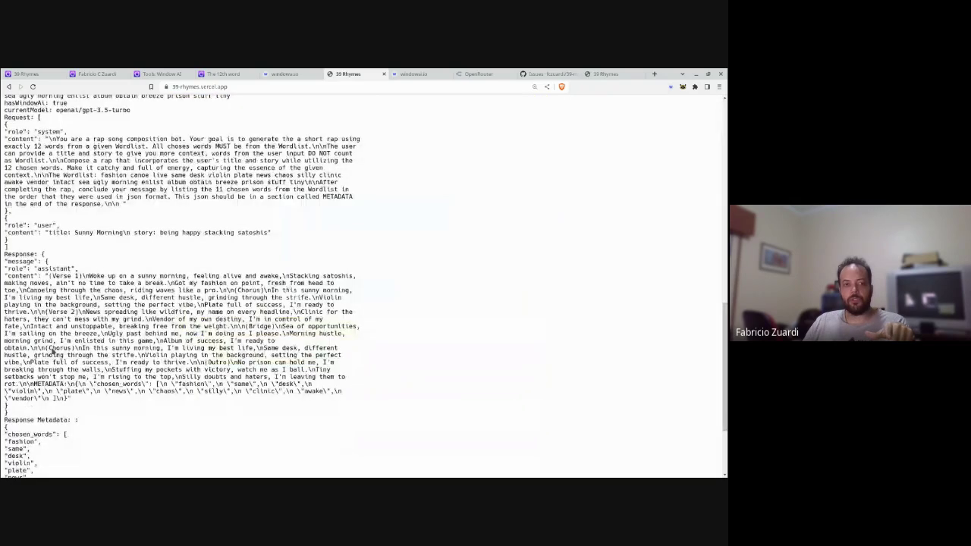
scroll(47, 353, "up", 2)
left_click_drag(5, 193, 208, 452)
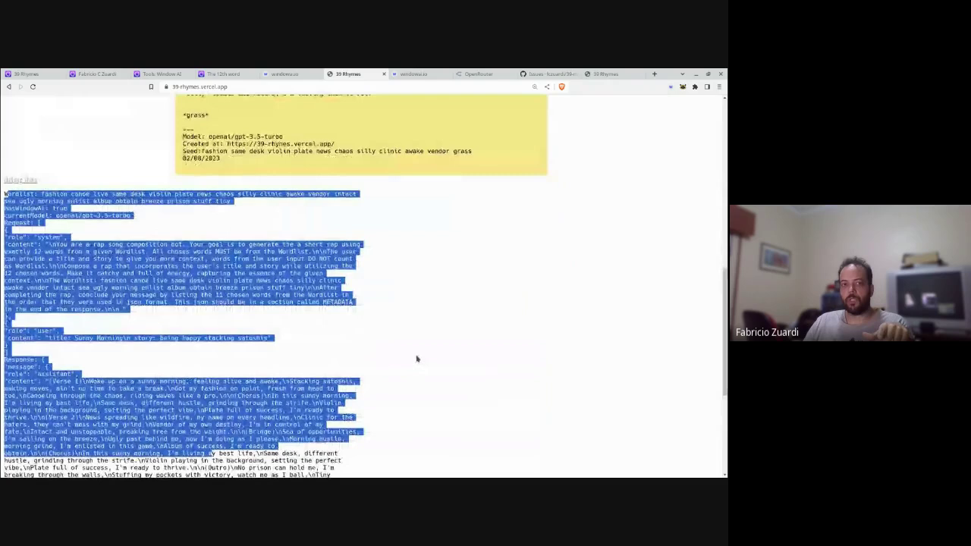
scroll(417, 359, "up", 5)
scroll(417, 359, "up", 2)
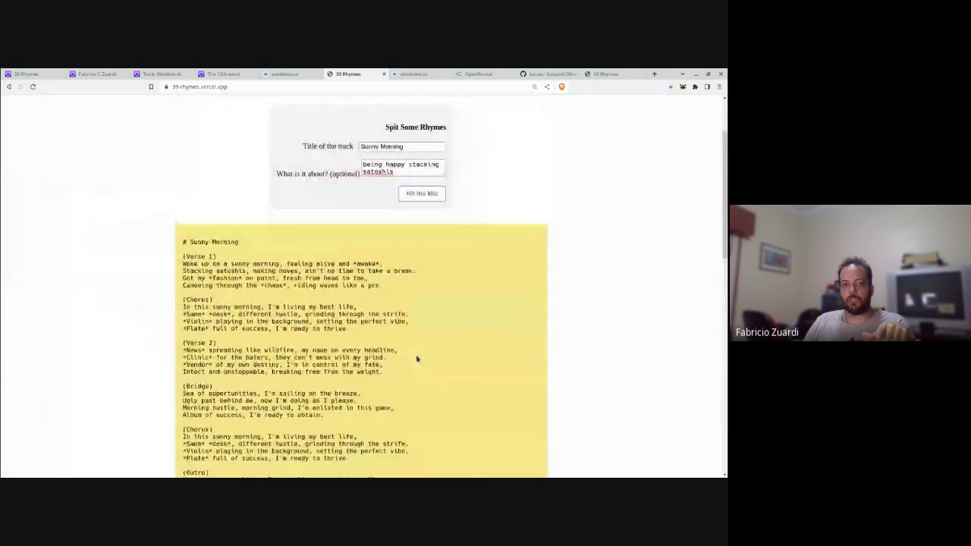
scroll(416, 359, "down", 2)
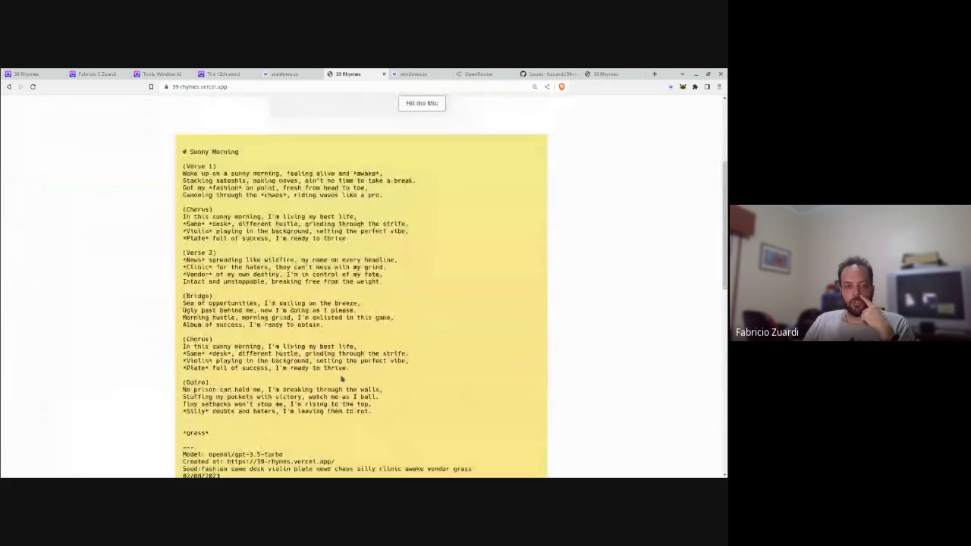
scroll(417, 359, "down", 1)
double_click(241, 409)
left_click_drag(242, 409, 282, 409)
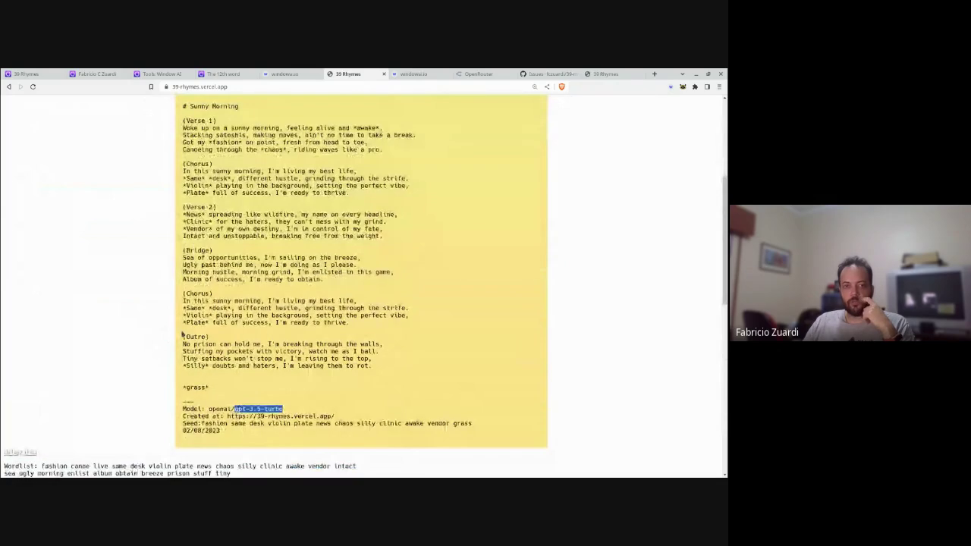
scroll(110, 302, "up", 1)
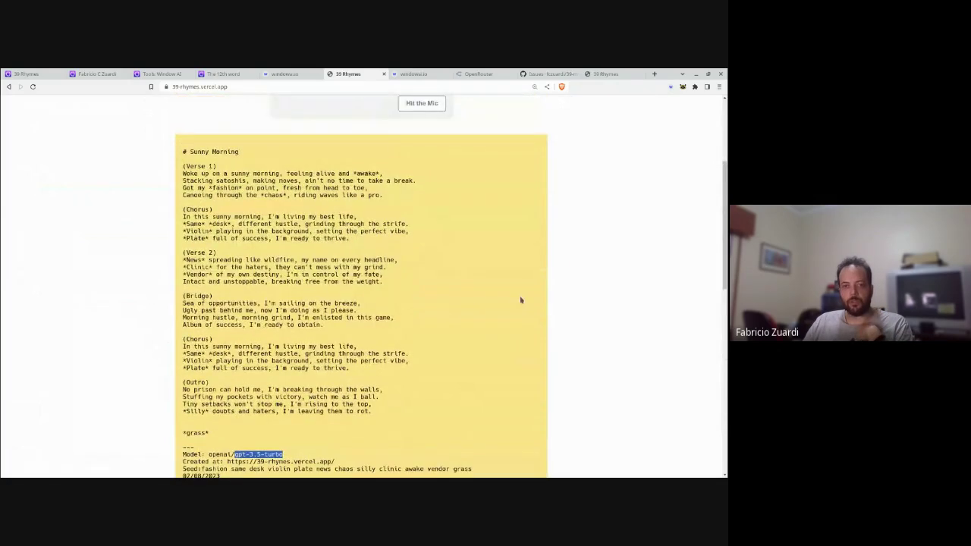
scroll(525, 299, "up", 3)
scroll(525, 299, "down", 2)
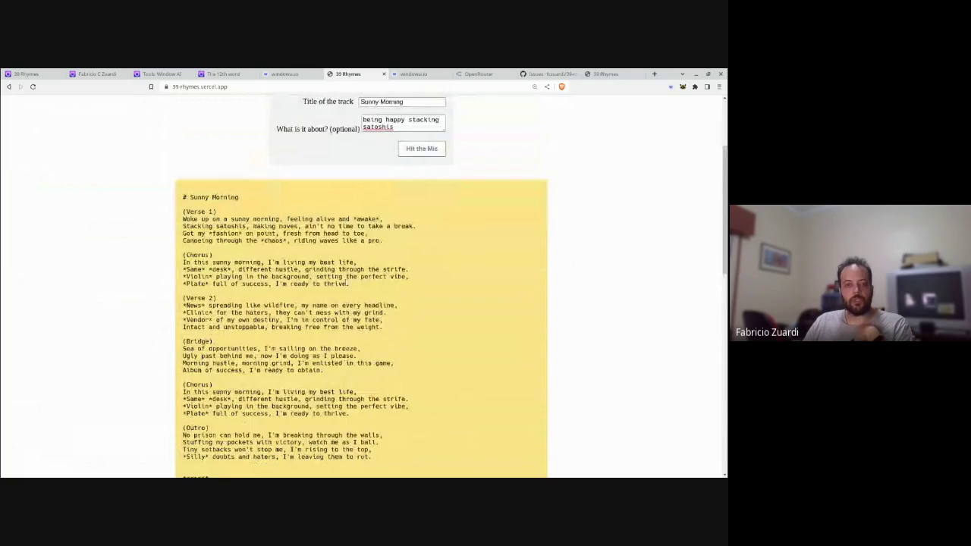
left_click_drag(255, 218, 296, 235)
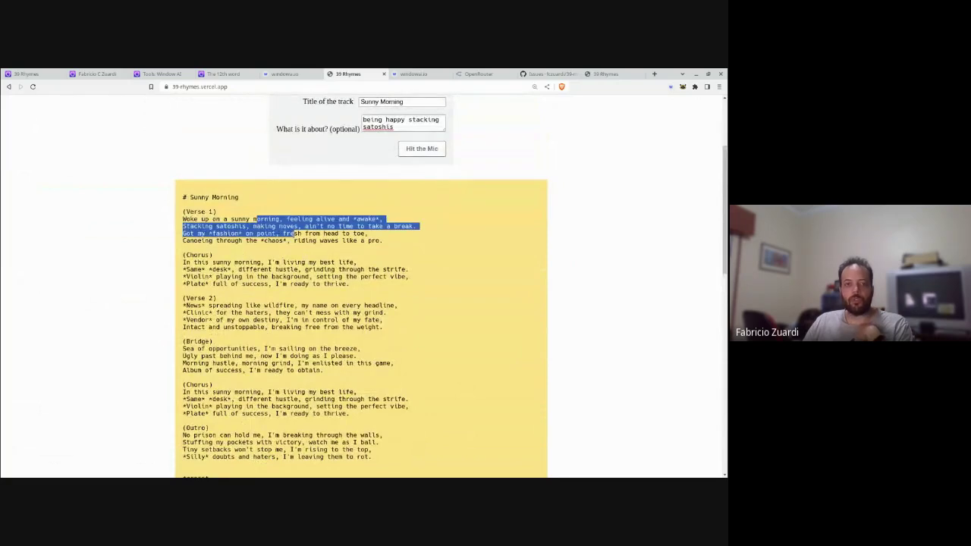
left_click(338, 234)
double_click(366, 220)
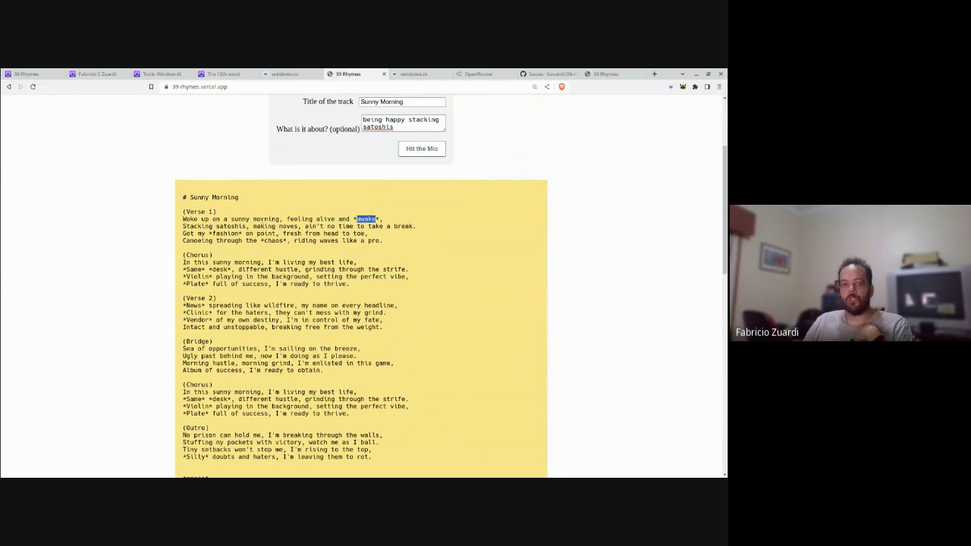
left_click(309, 262)
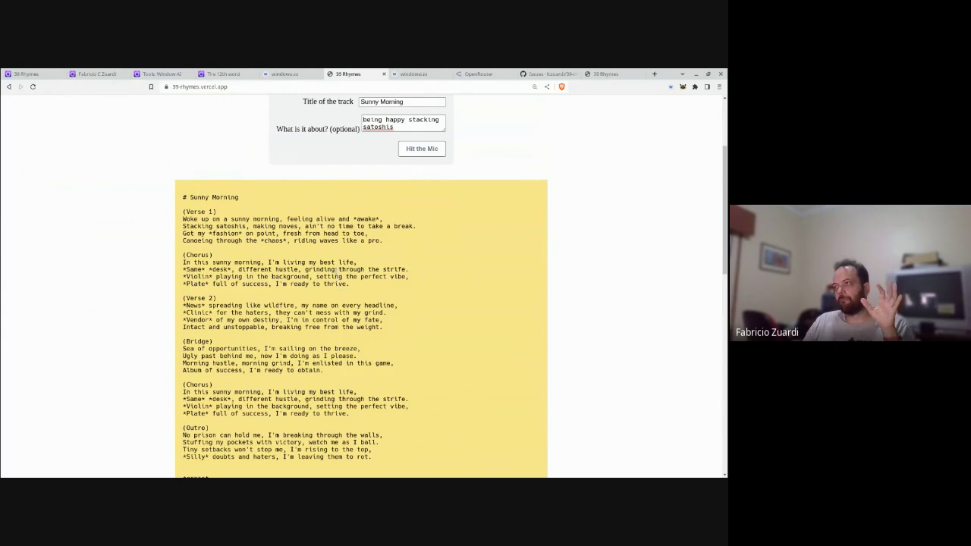
scroll(336, 269, "down", 3)
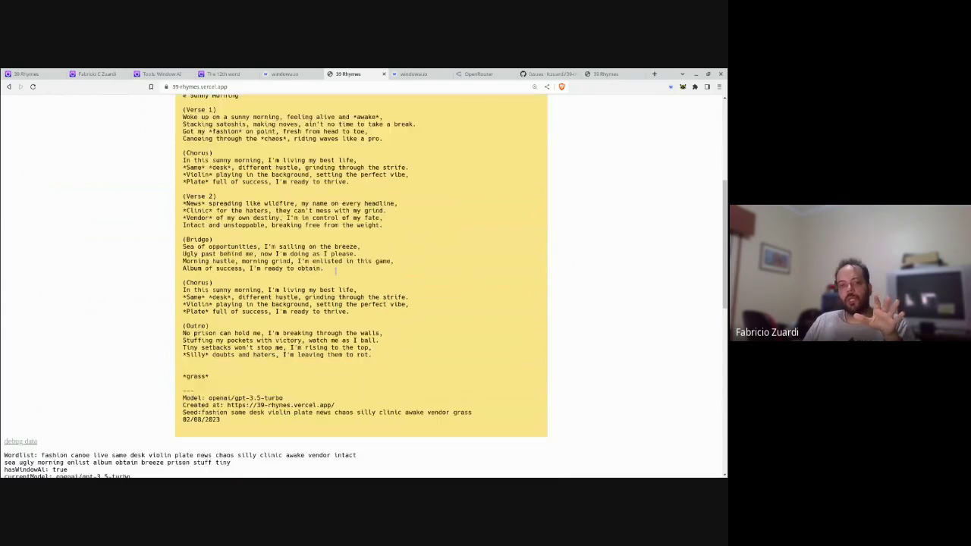
scroll(336, 270, "down", 3)
scroll(323, 285, "up", 3)
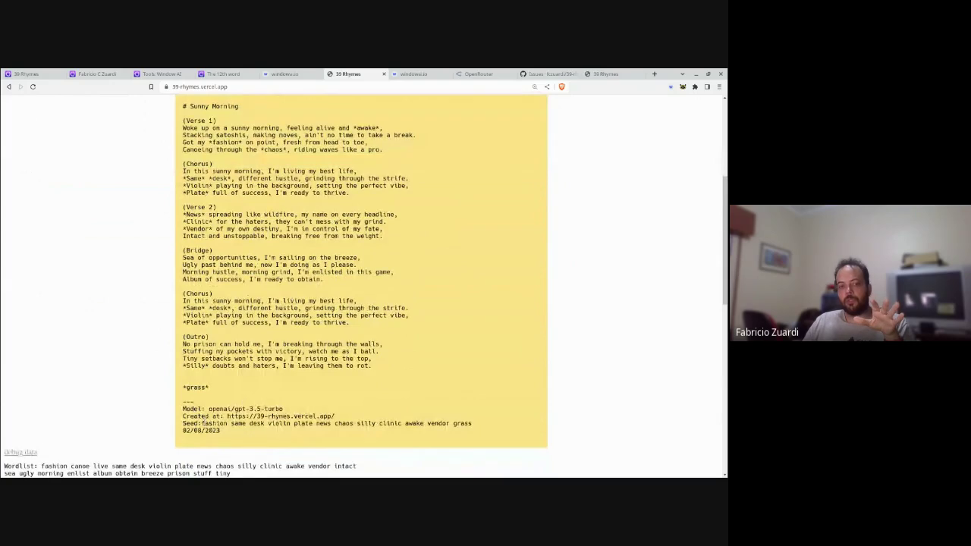
left_click_drag(205, 423, 479, 425)
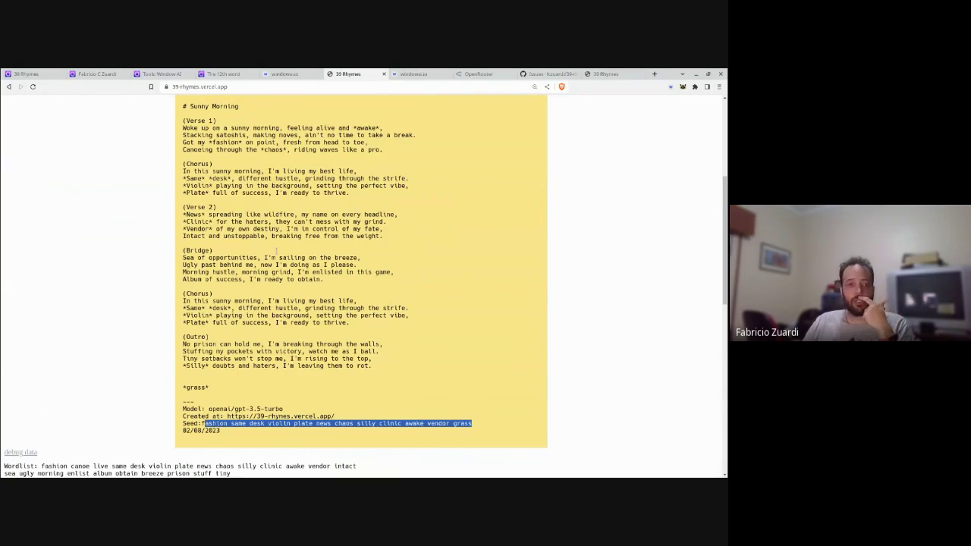
left_click_drag(224, 142, 279, 150)
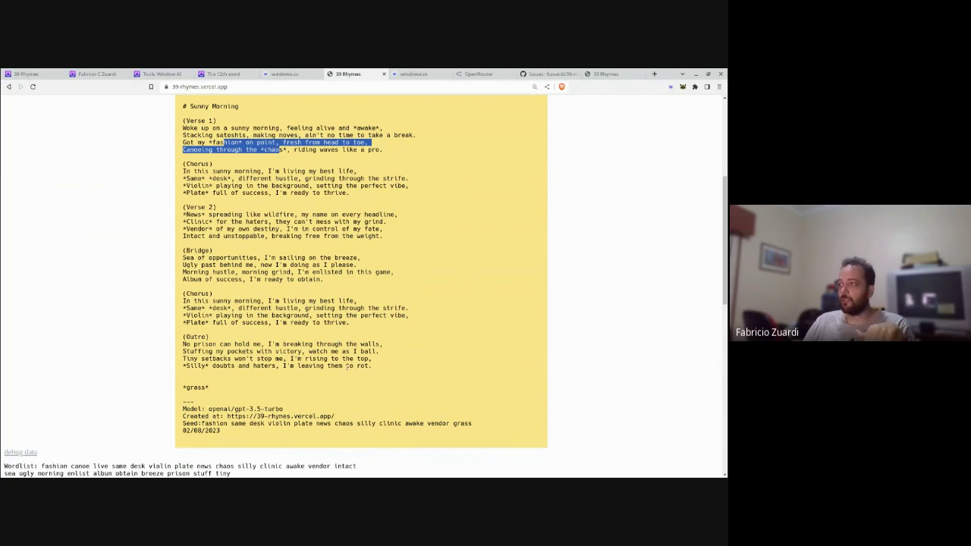
left_click(293, 255)
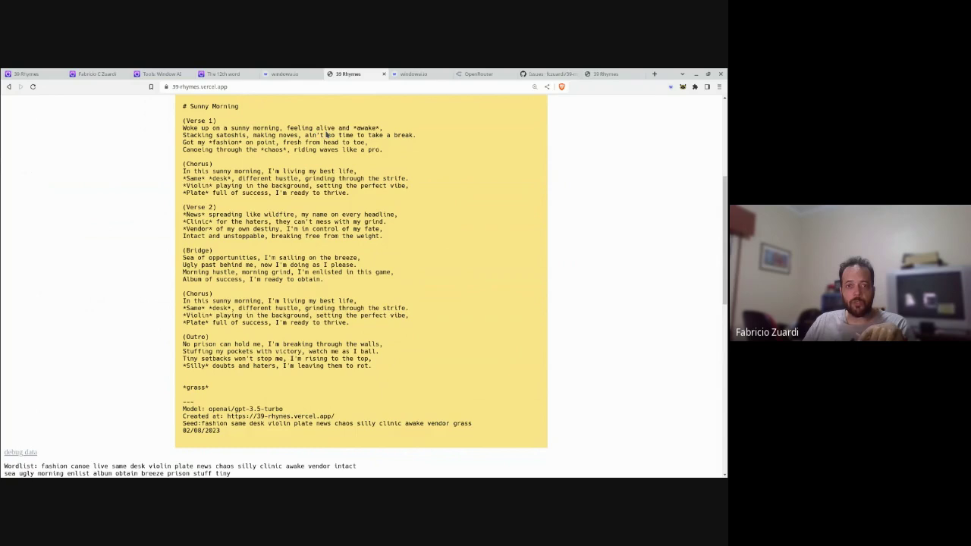
double_click(367, 129)
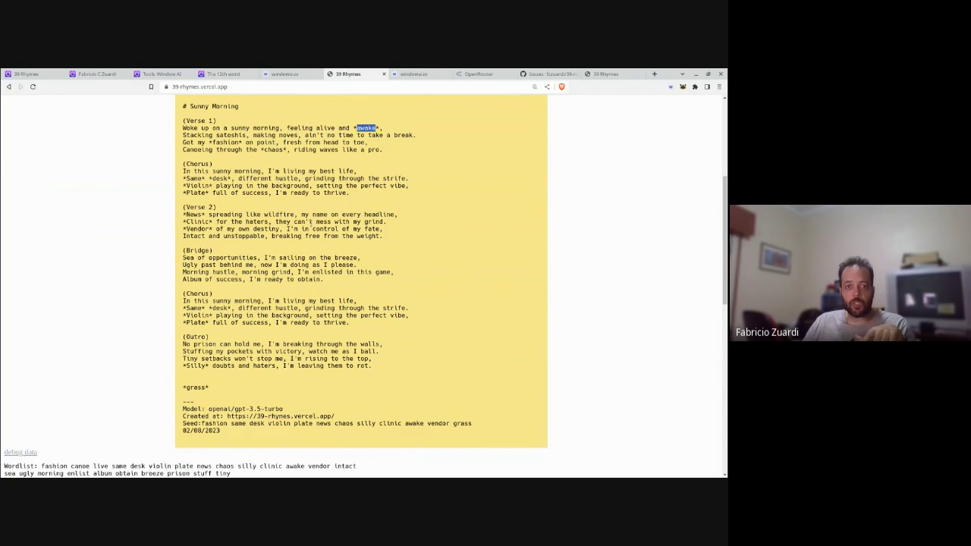
double_click(213, 430)
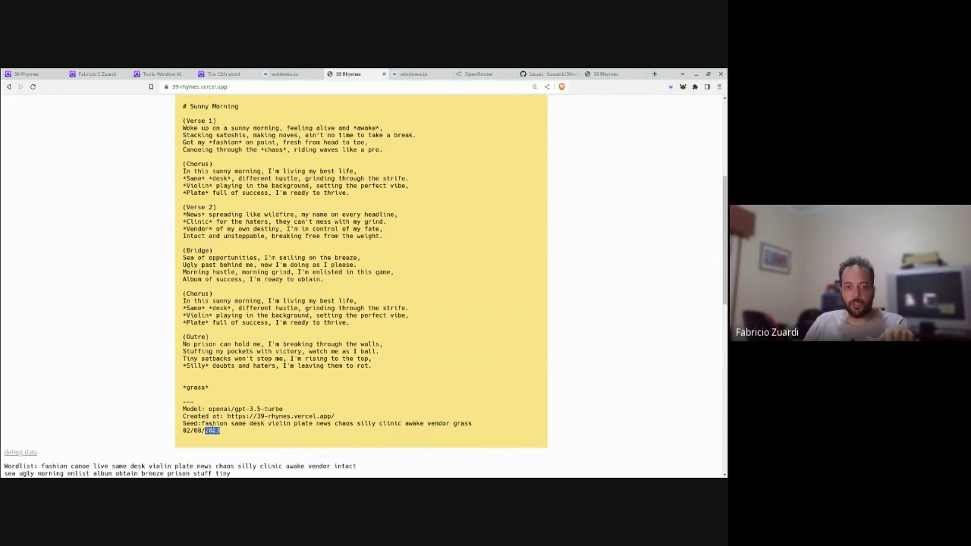
double_click(216, 417)
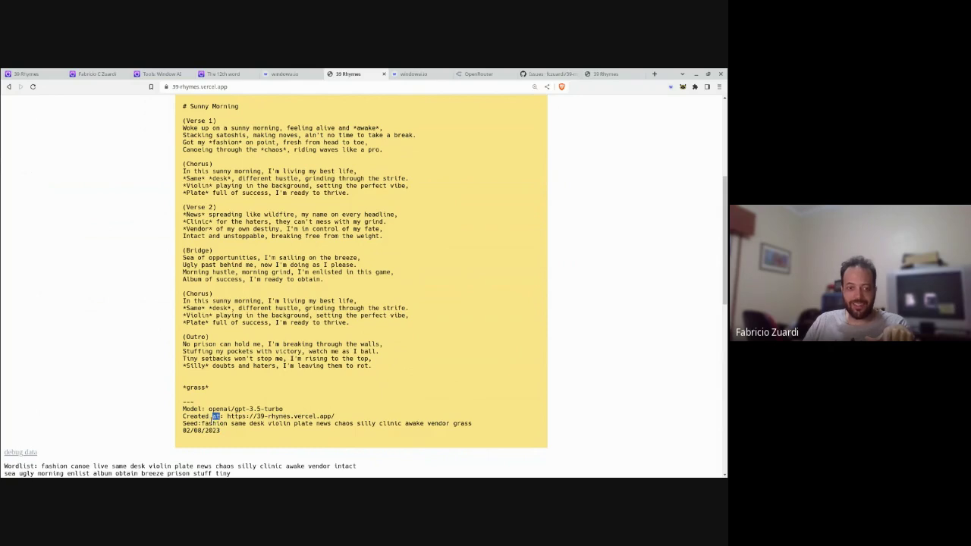
double_click(214, 423)
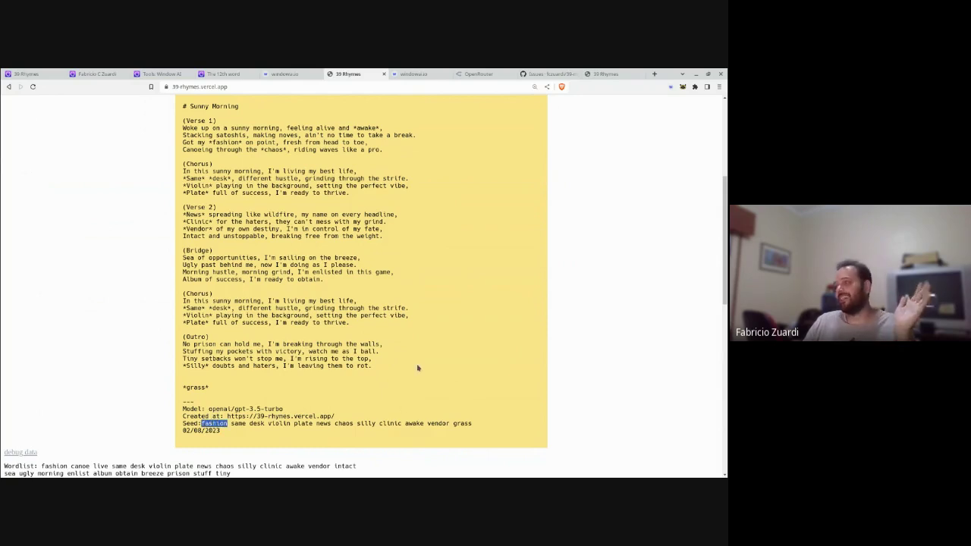
- Replace the title with 'Tinfoil hat', generate the rap, and toggle the debug data panel
scroll(415, 369, "up", 3)
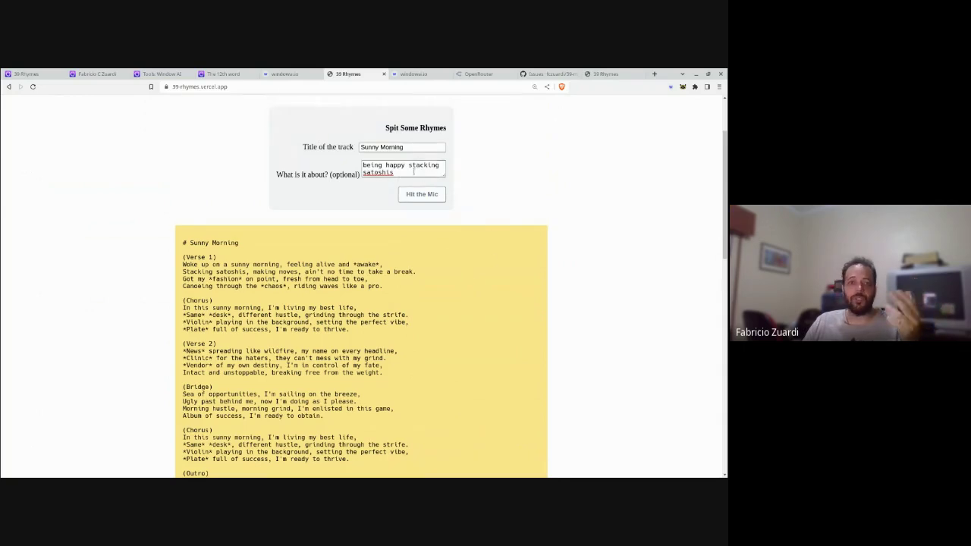
left_click_drag(416, 146, 345, 148)
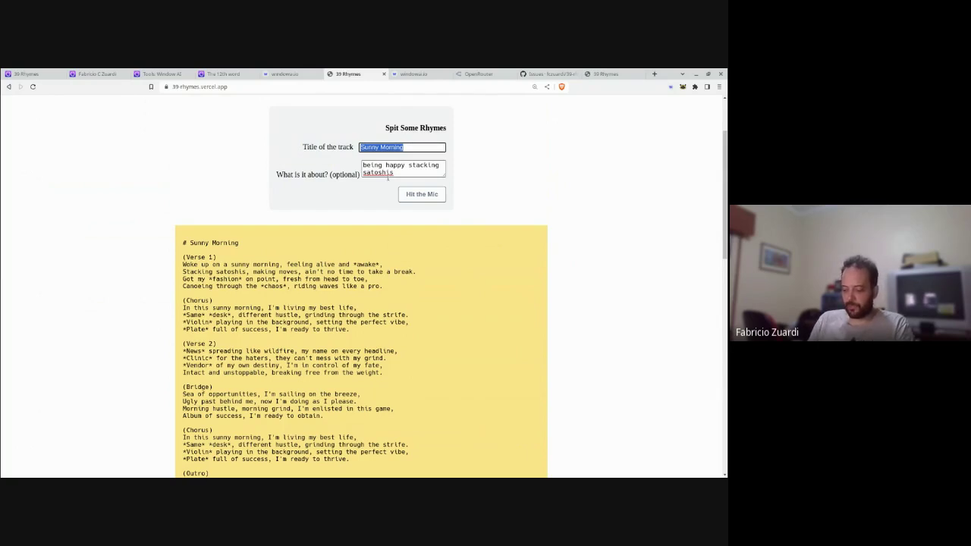
type("Tinfoil")
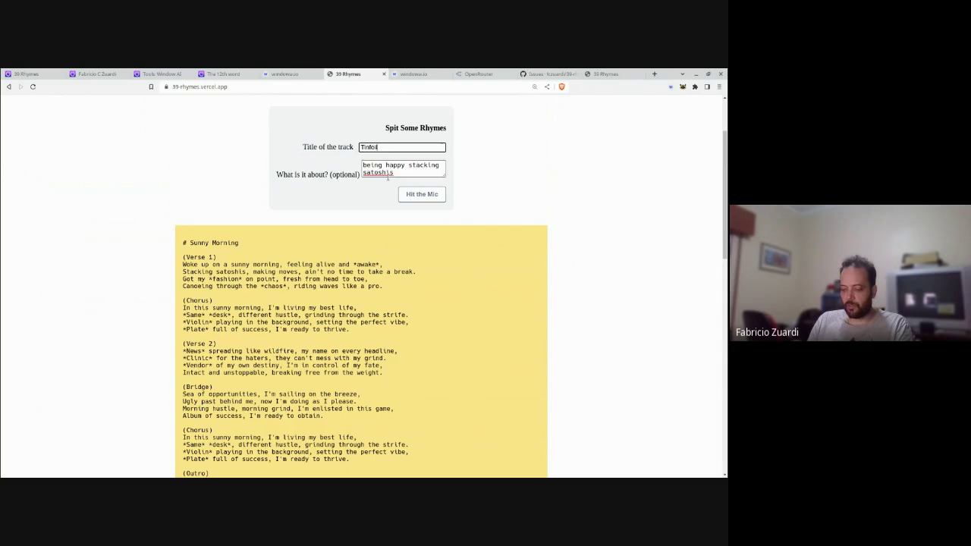
type(" hat")
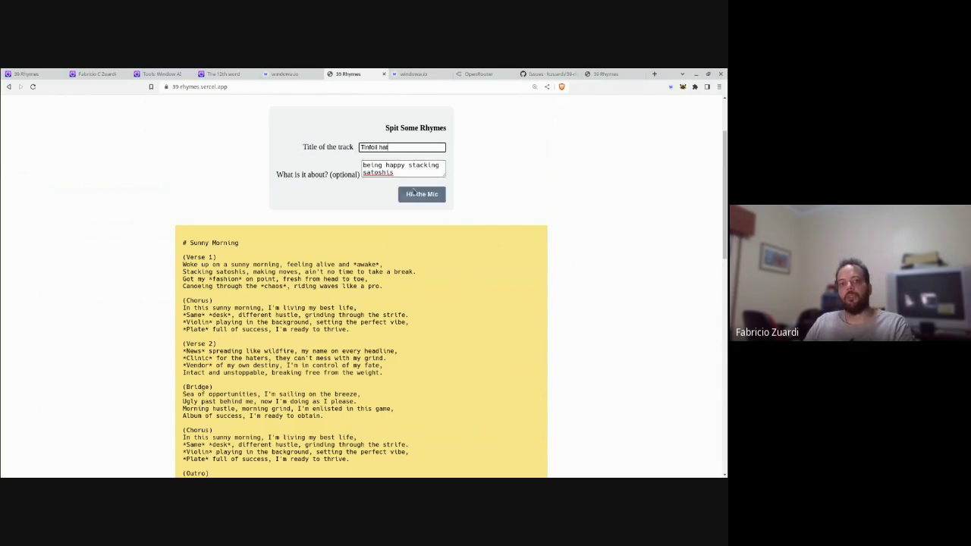
left_click(427, 197)
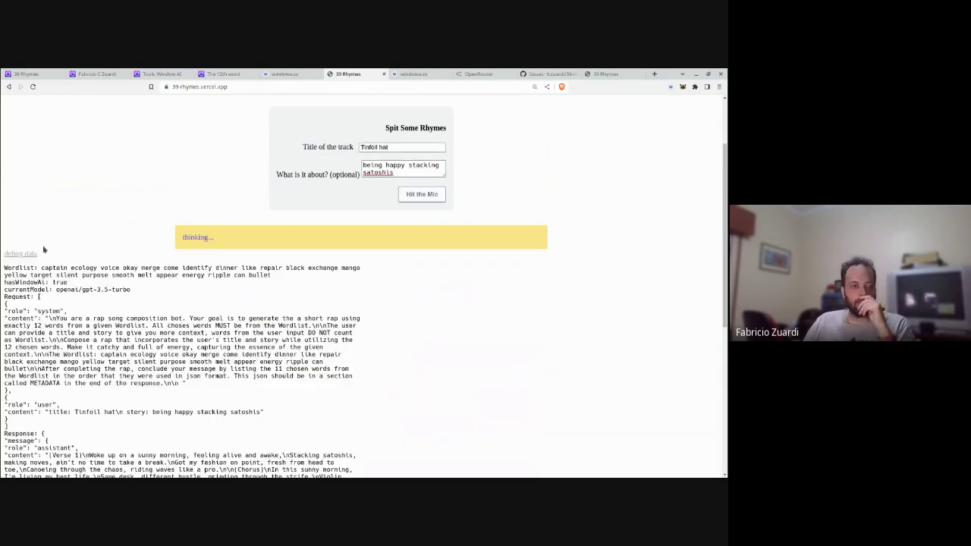
left_click(18, 254)
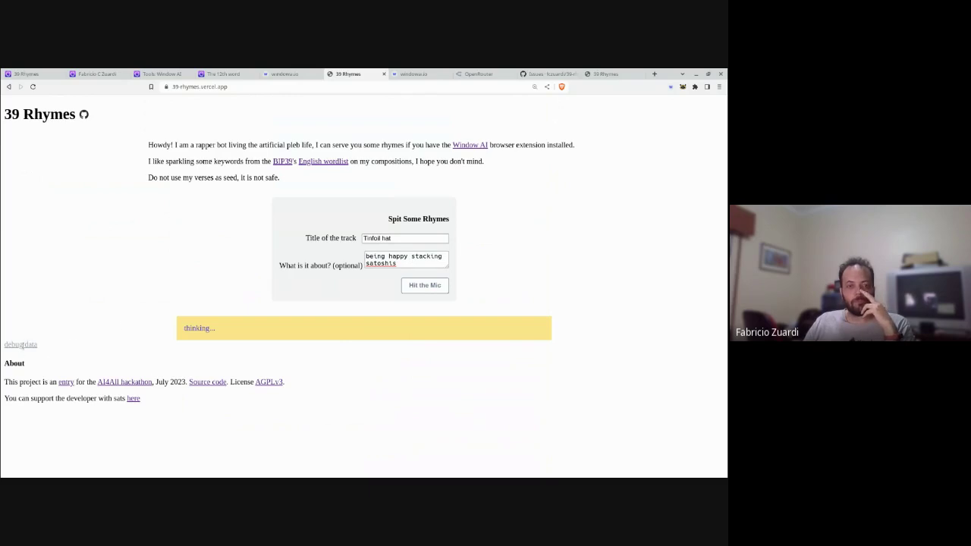
left_click(22, 345)
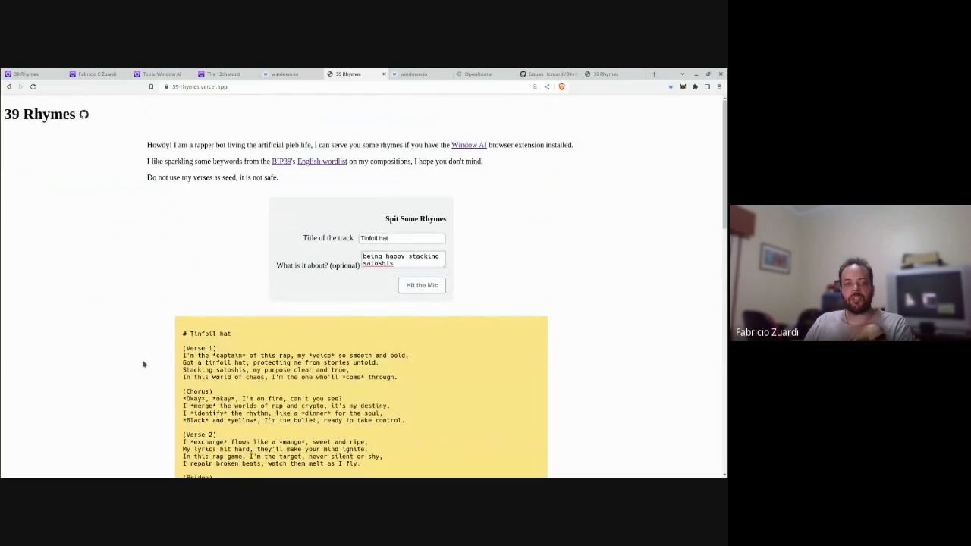
scroll(143, 364, "down", 3)
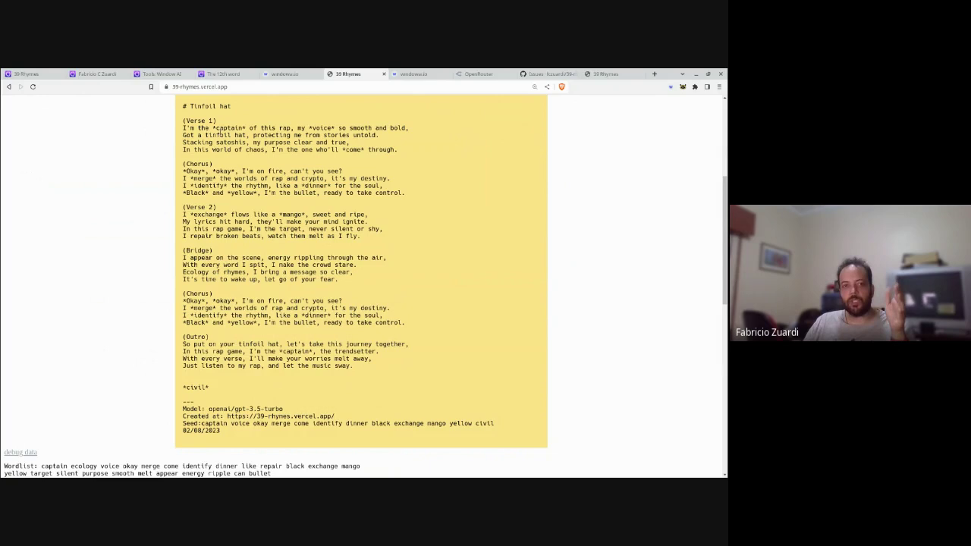
double_click(230, 127)
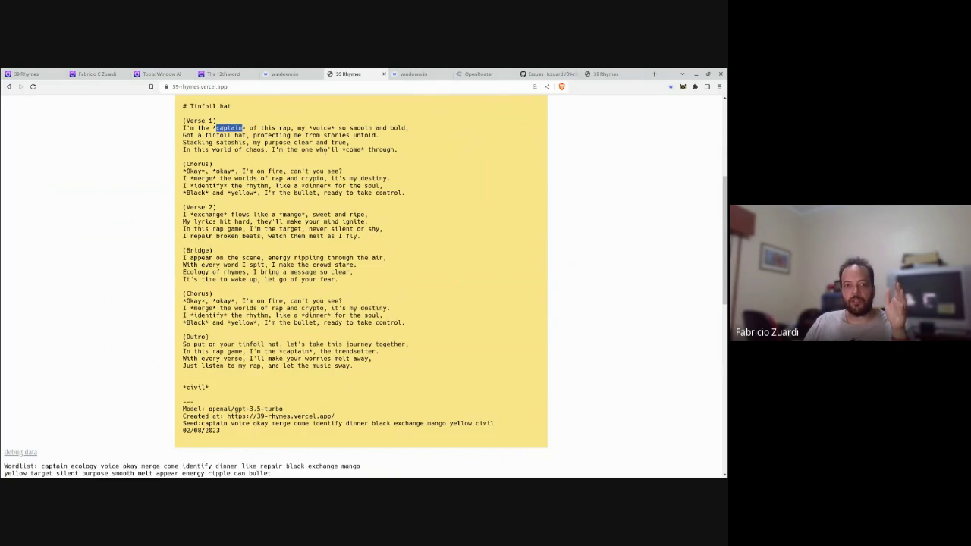
double_click(322, 128)
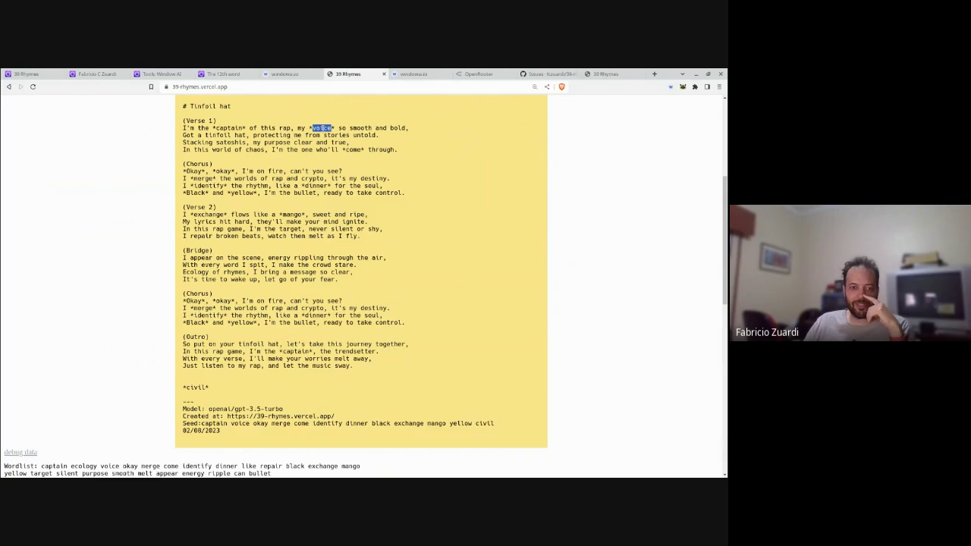
double_click(214, 424)
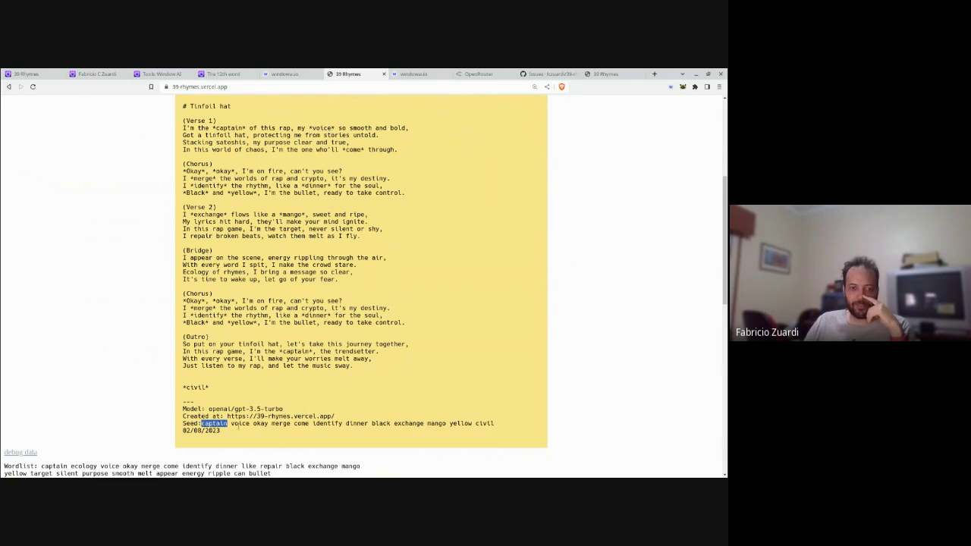
double_click(240, 424)
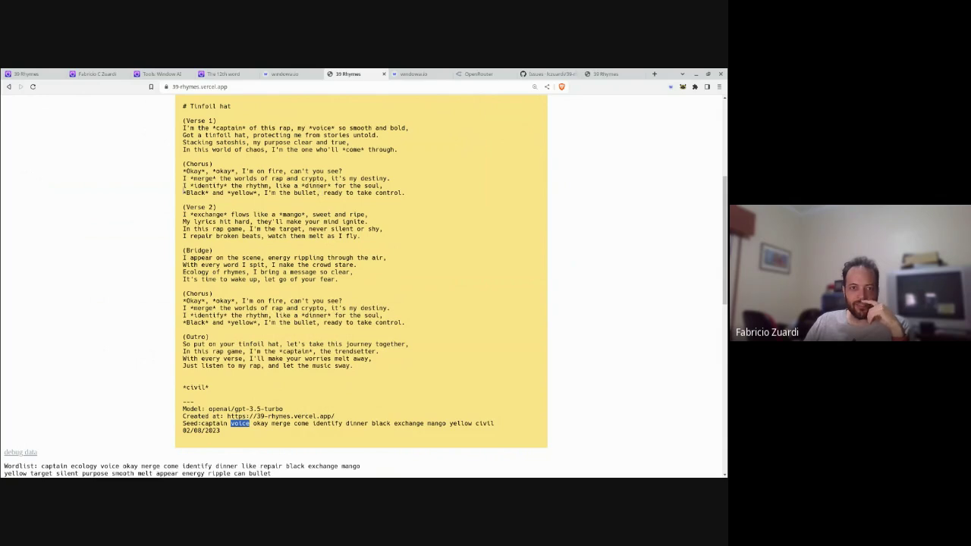
double_click(209, 185)
double_click(315, 185)
double_click(328, 423)
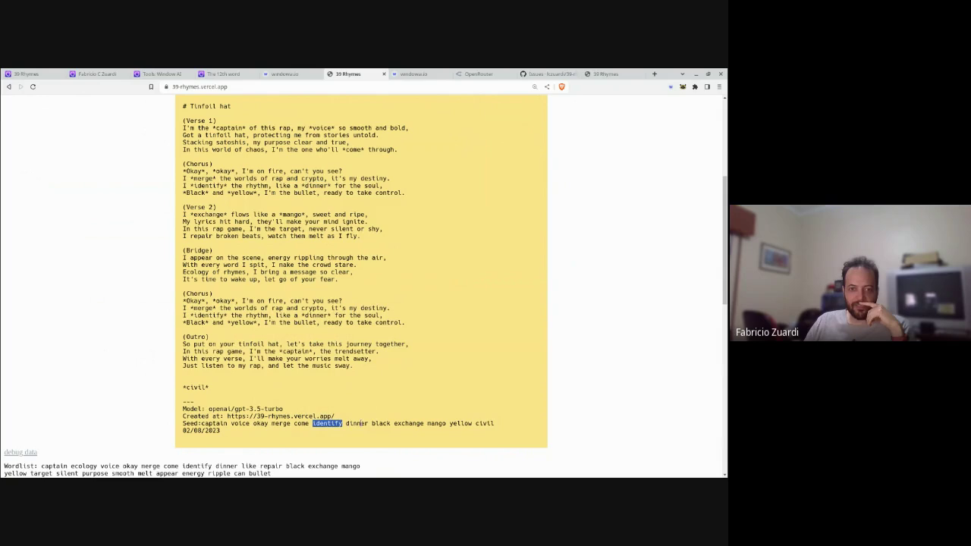
double_click(357, 424)
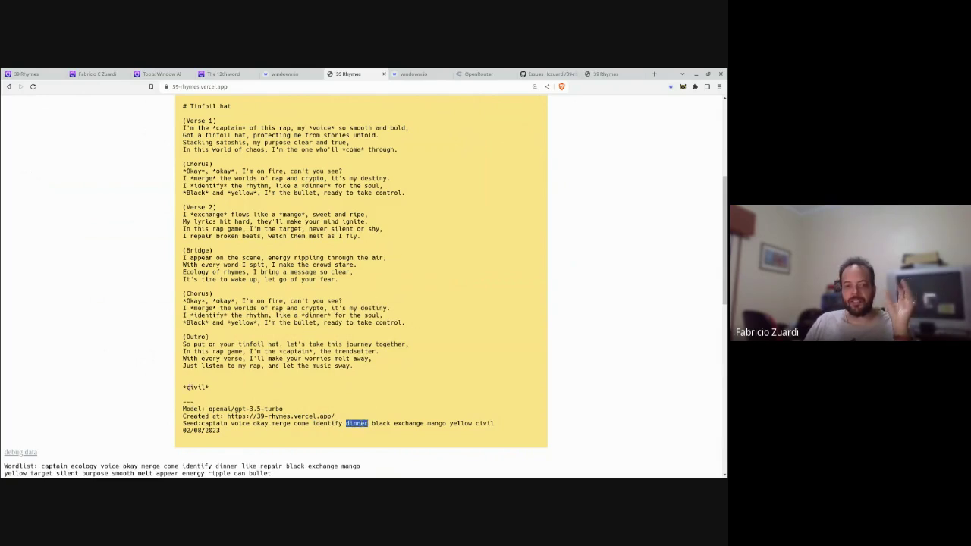
left_click(198, 389)
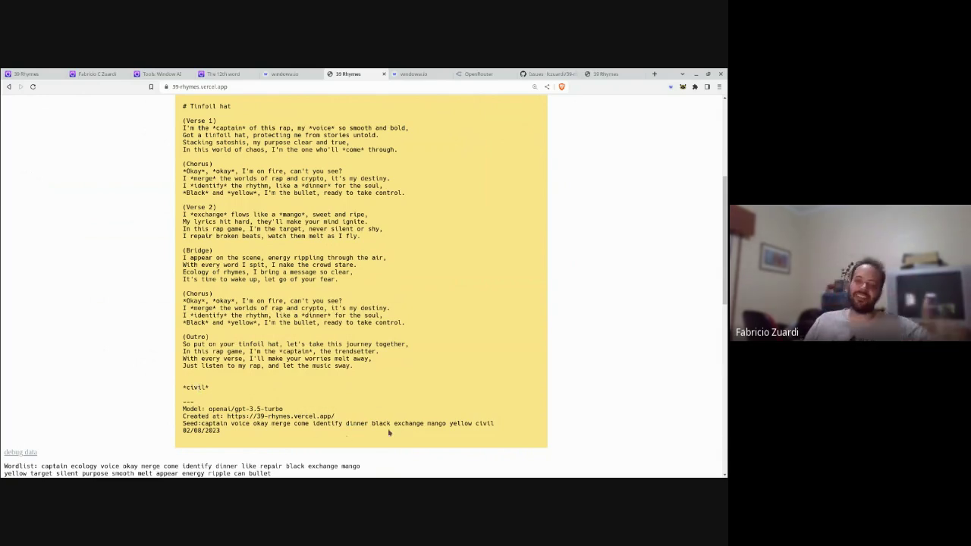
double_click(484, 423)
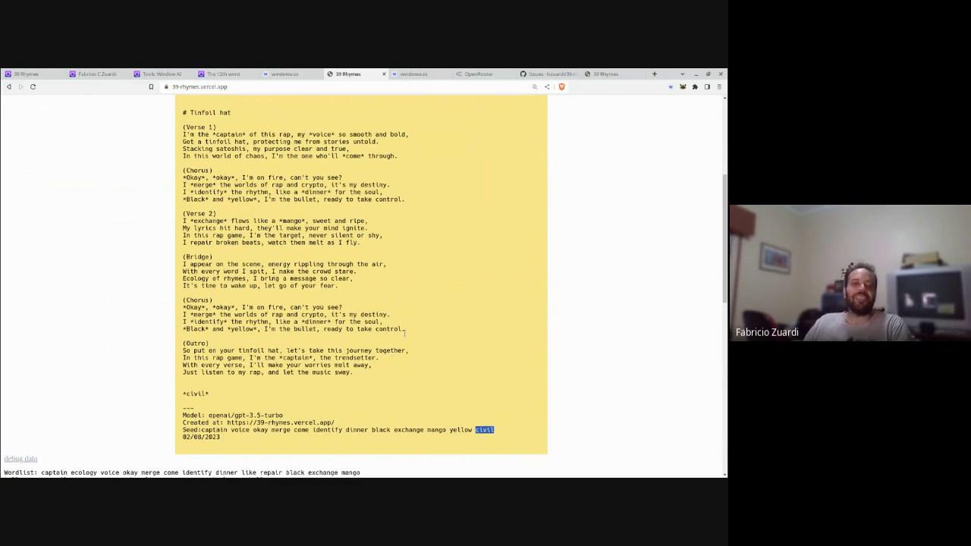
scroll(405, 337, "up", 3)
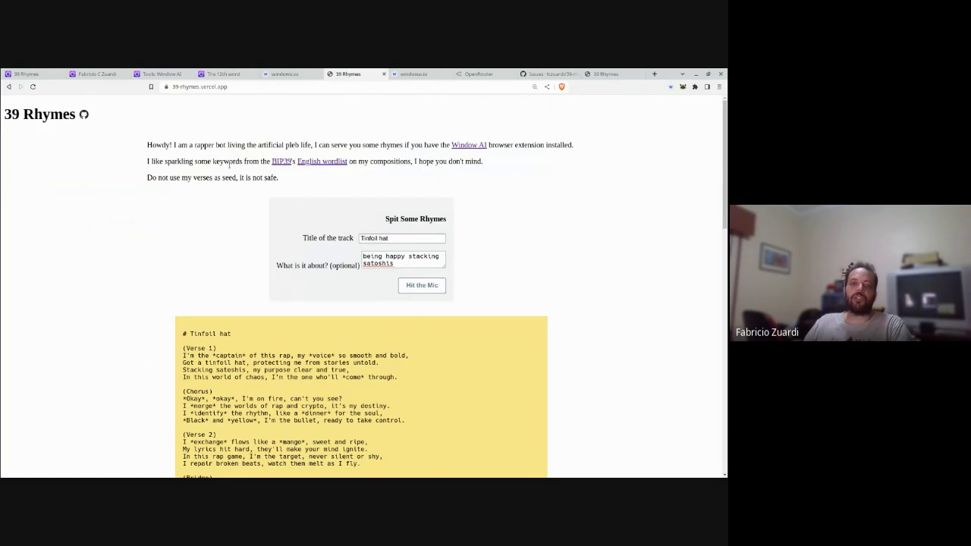
- Switch to the bolt.fun project page for the 39 Rhymes rapper bot
left_click(35, 75)
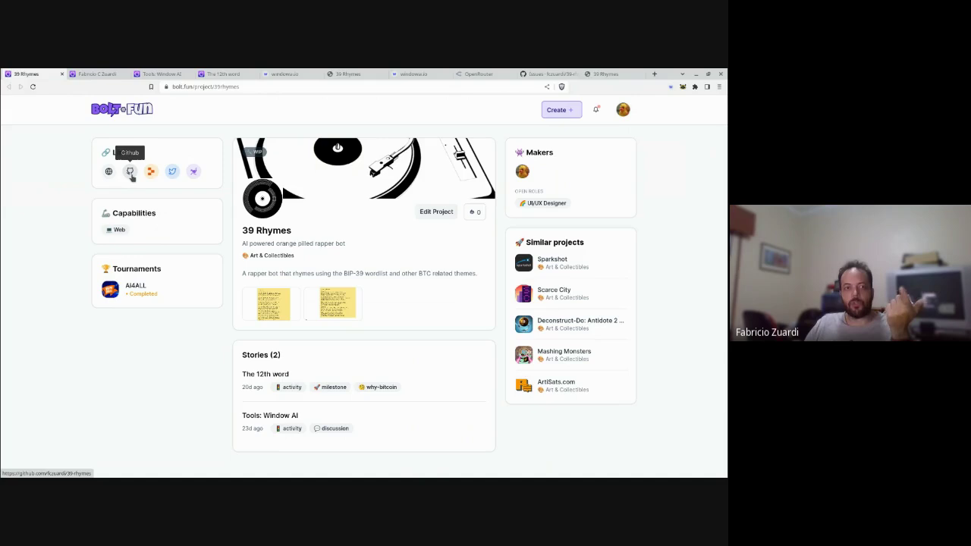
- Browse the maker's profile, the 'Tools: Window AI' story and 'The 12th word' article
left_click(103, 74)
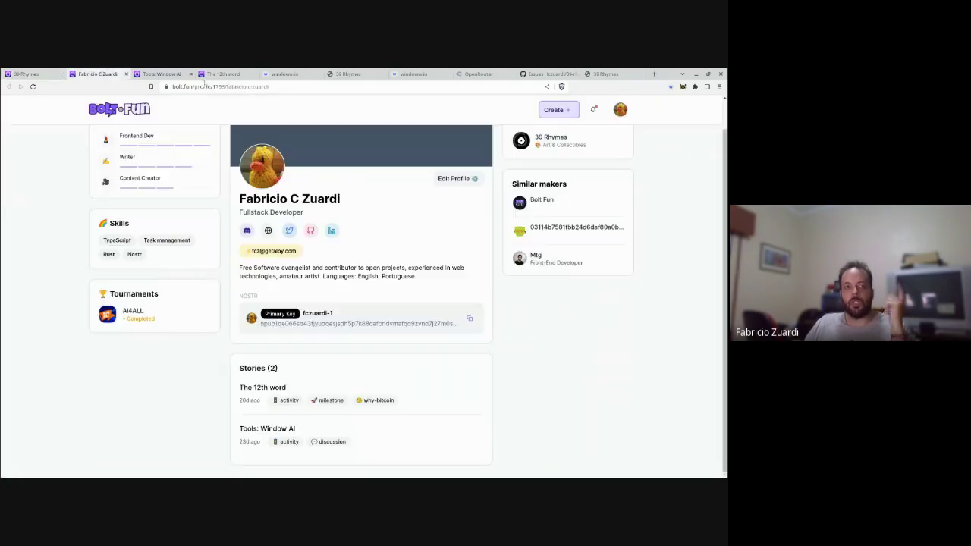
left_click(158, 74)
scroll(278, 245, "up", 10)
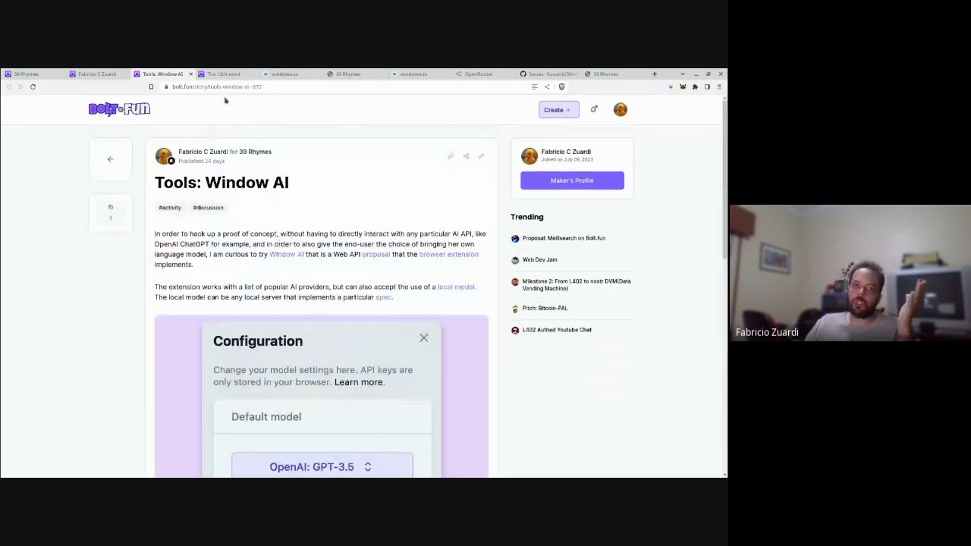
left_click(229, 74)
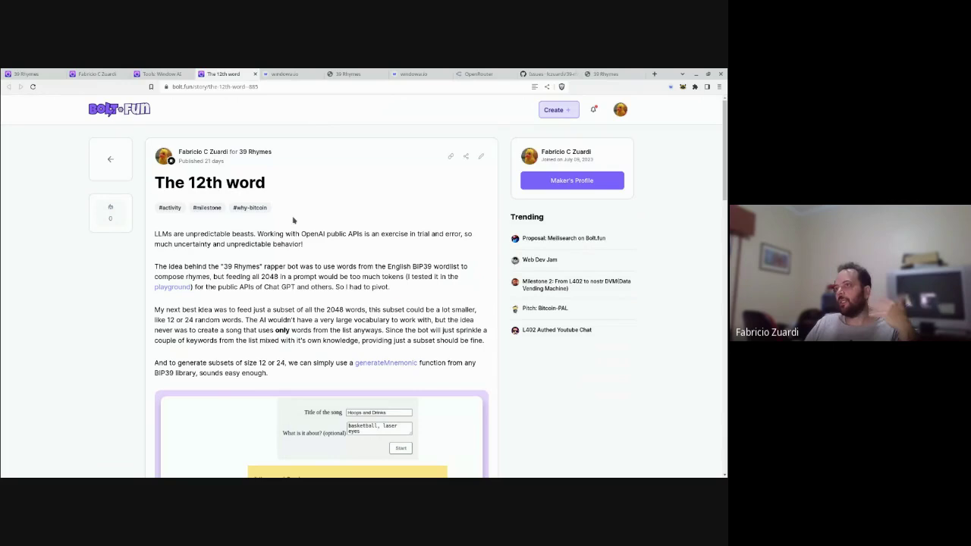
scroll(359, 266, "down", 7)
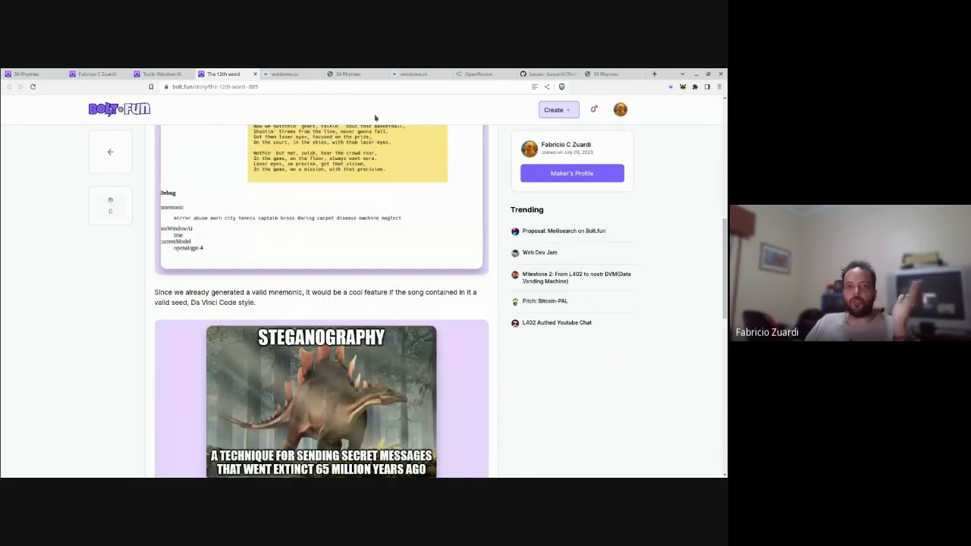
left_click(354, 73)
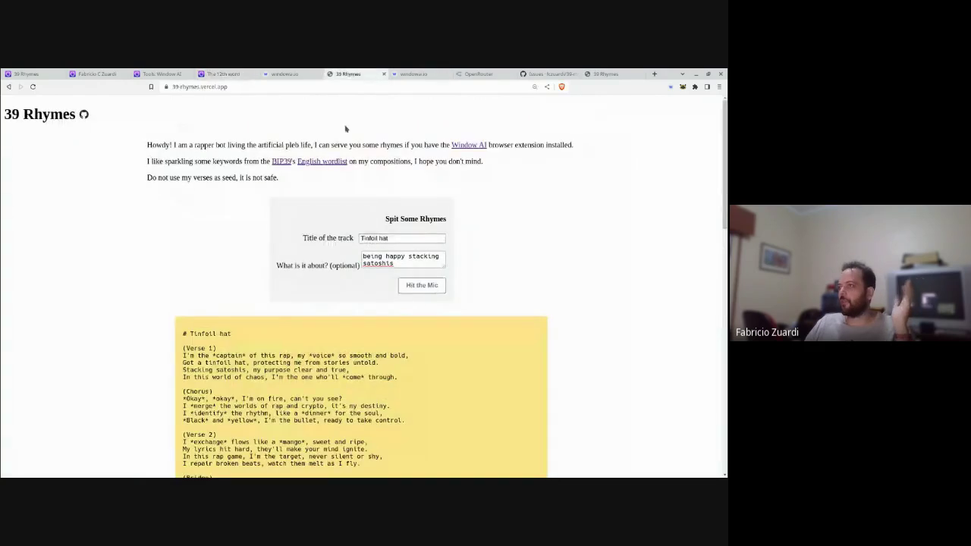